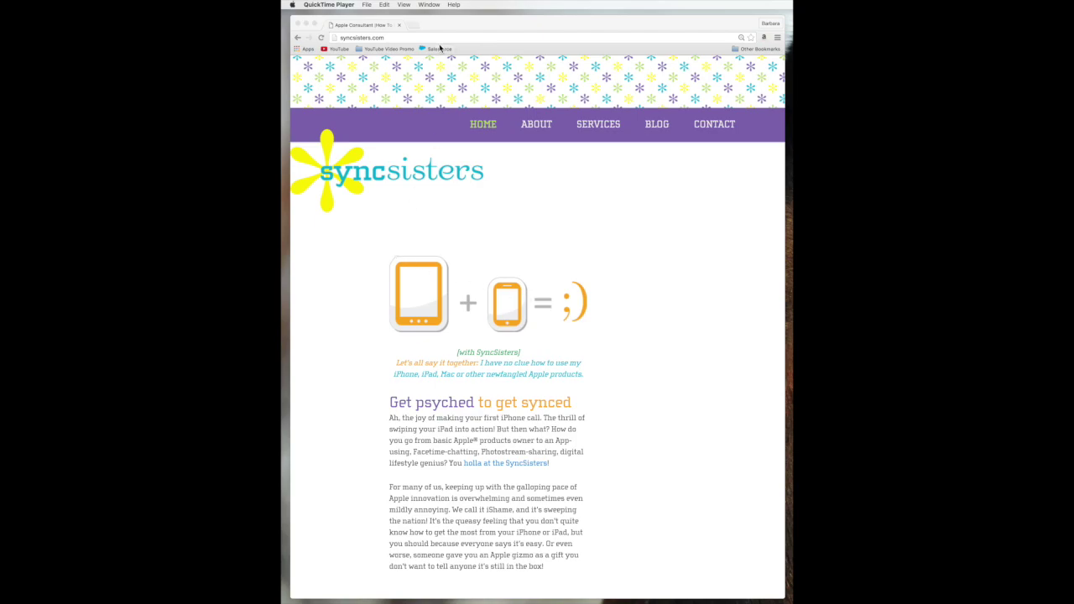
- Bring the Chrome window with the syncsisters.com home page to the front, selecting its address bar
click(391, 38)
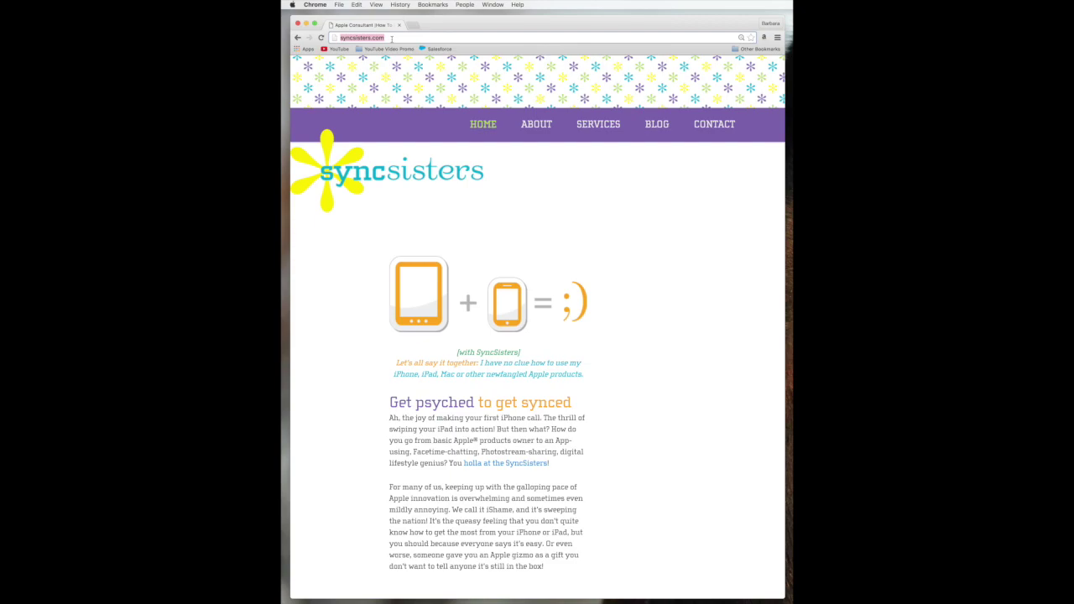
- Load accounts.google.com and dismiss the autofill list, leaving the saved e-mail in the sign-in form
text(ac)
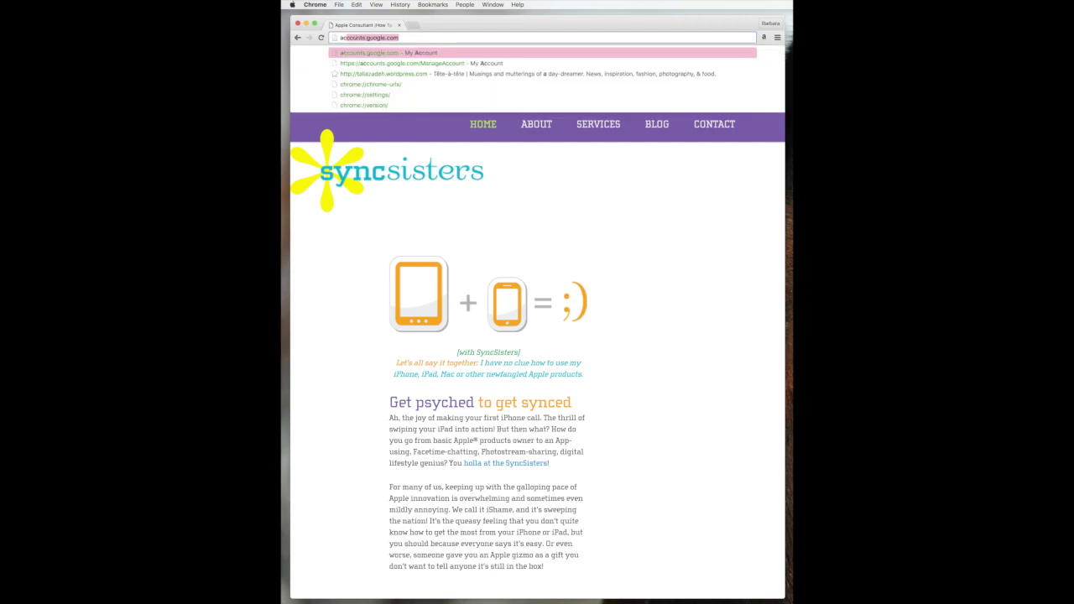
text(counts.google.com)
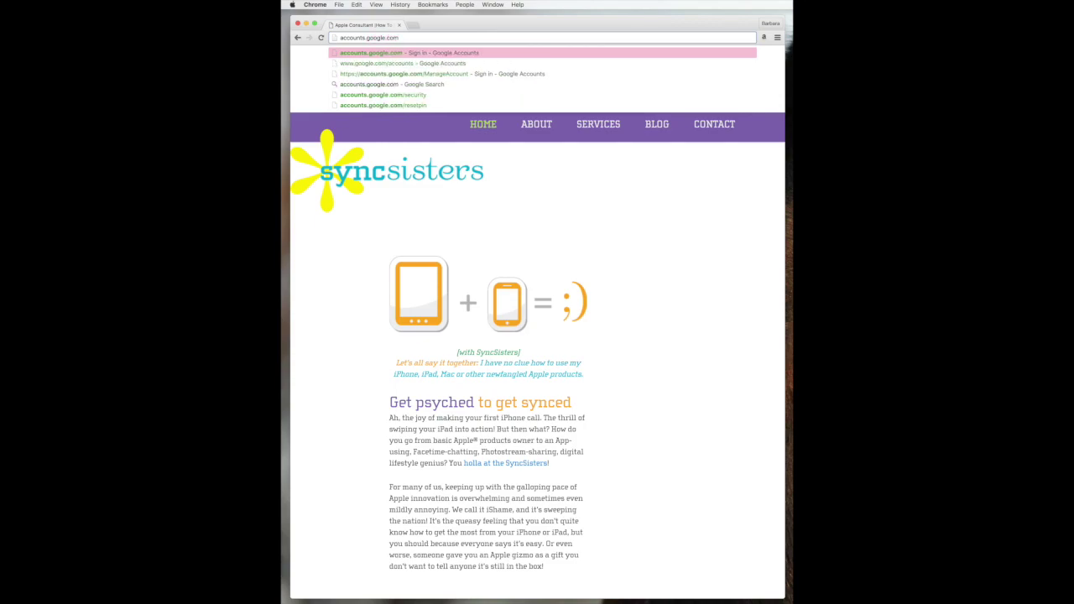
key(Return)
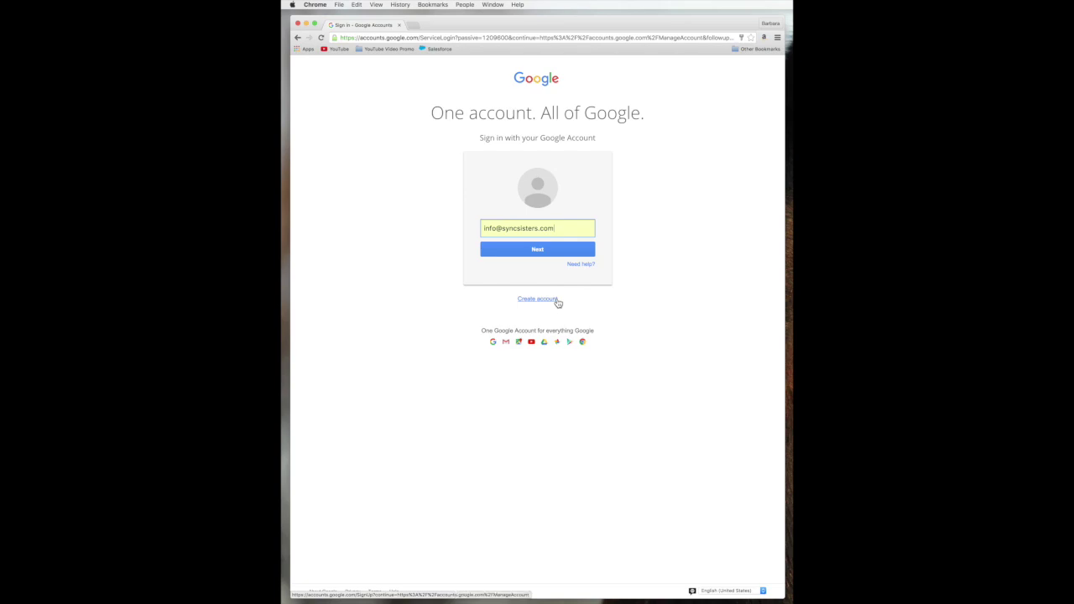
drag(555, 228, 453, 228)
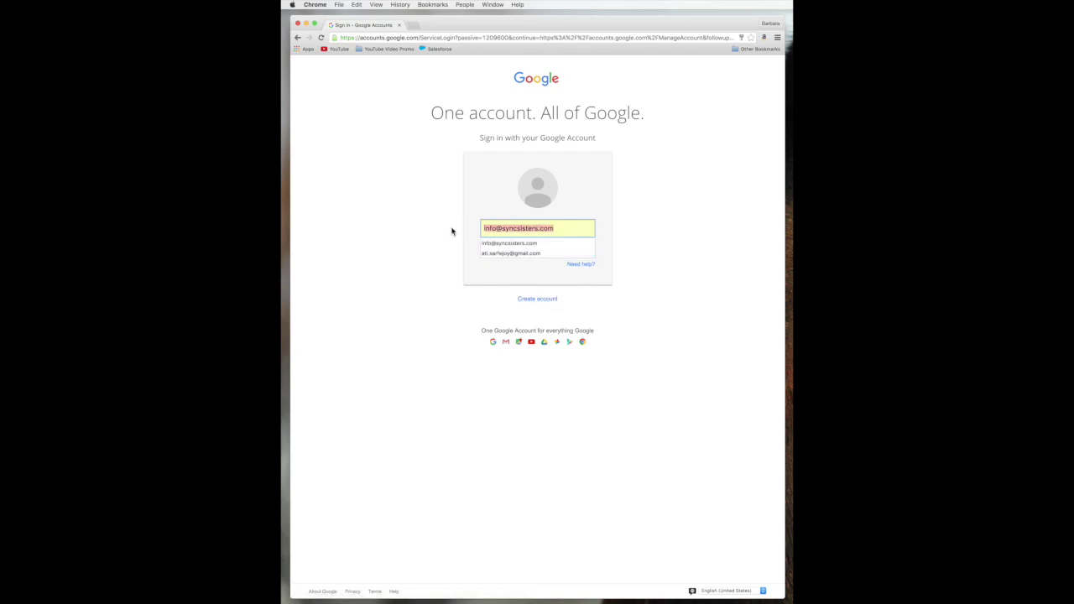
click(630, 209)
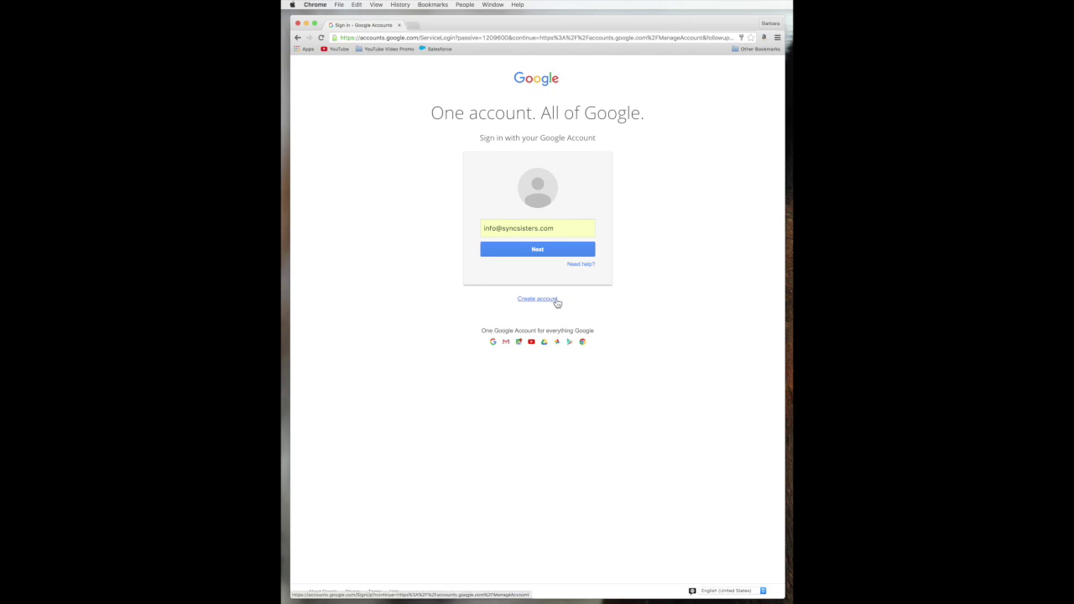
click(553, 250)
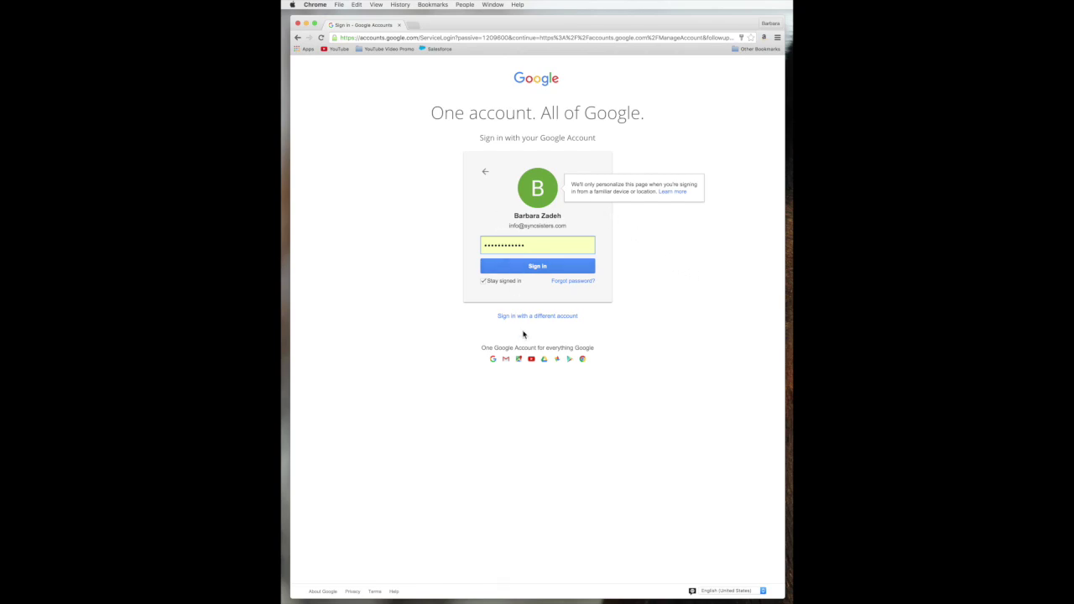
click(565, 320)
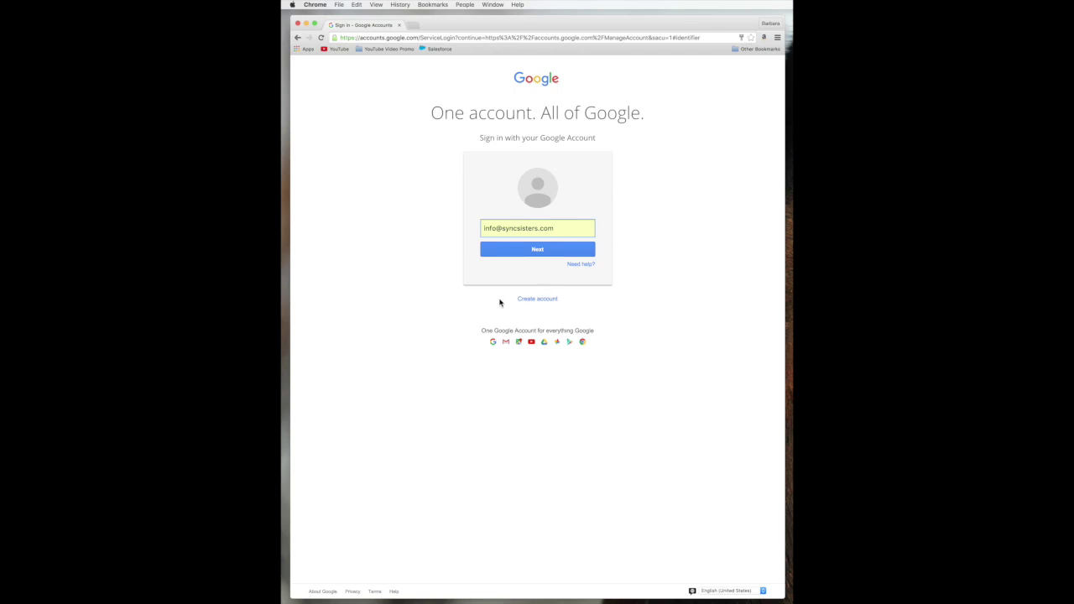
- Begin a new Google account, entering the first name, last name and a chosen Gmail username
click(542, 301)
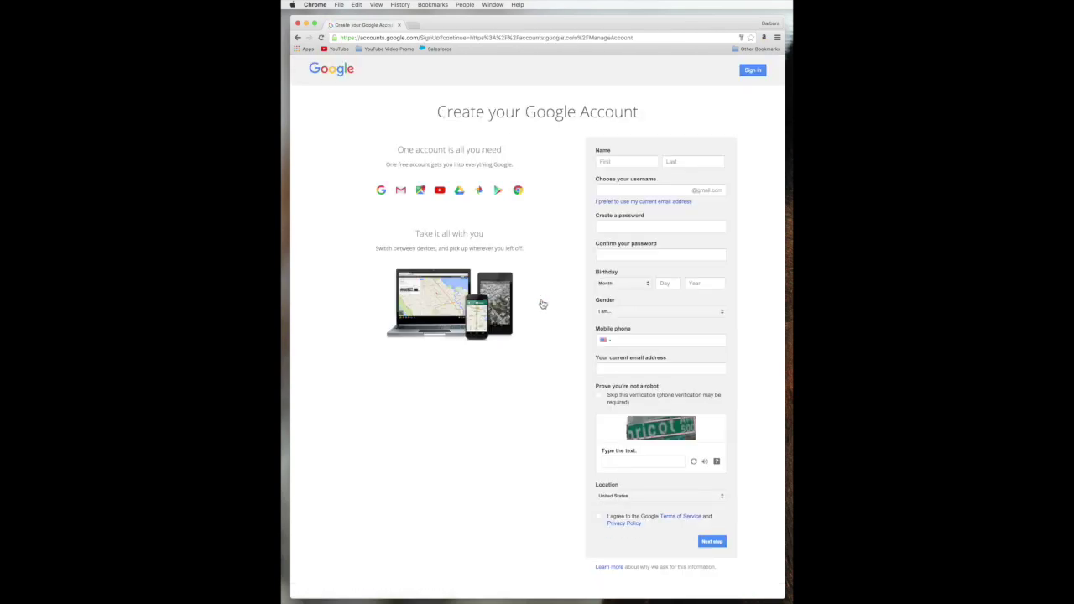
click(637, 160)
key(Tab)
key(Tab)
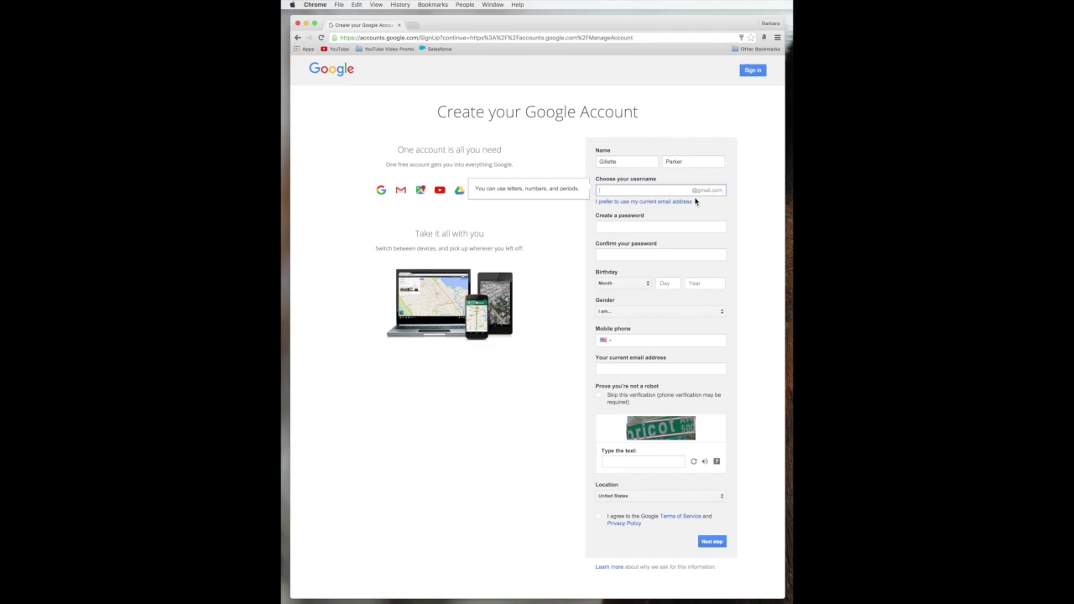
scroll(662, 187, down, 1)
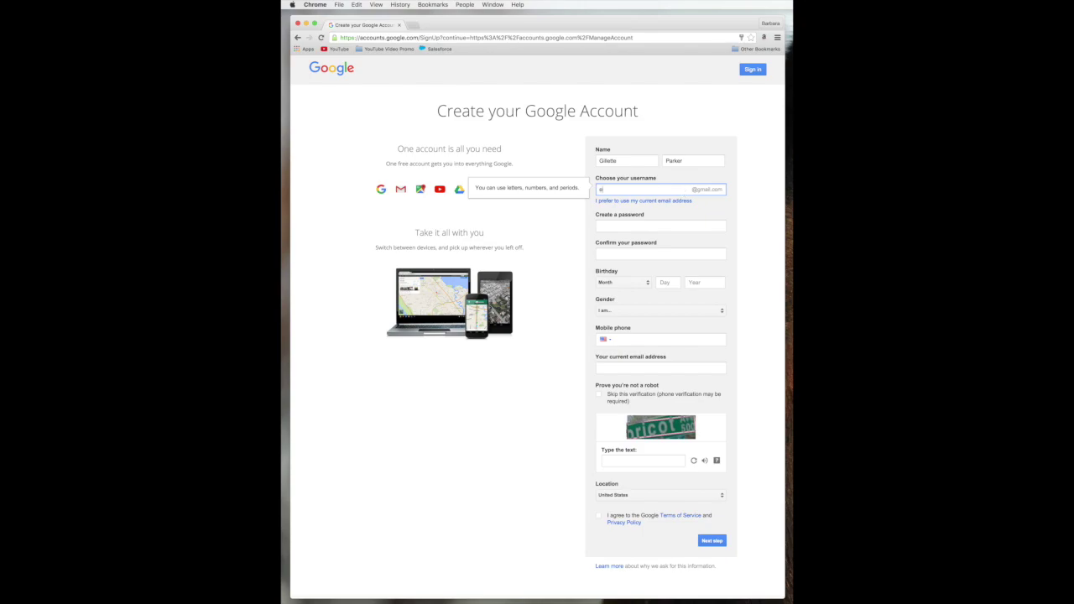
key(BackSpace)
key(BackSpace)
- Enter a strong password for the new account and move to the confirmation field
click(619, 223)
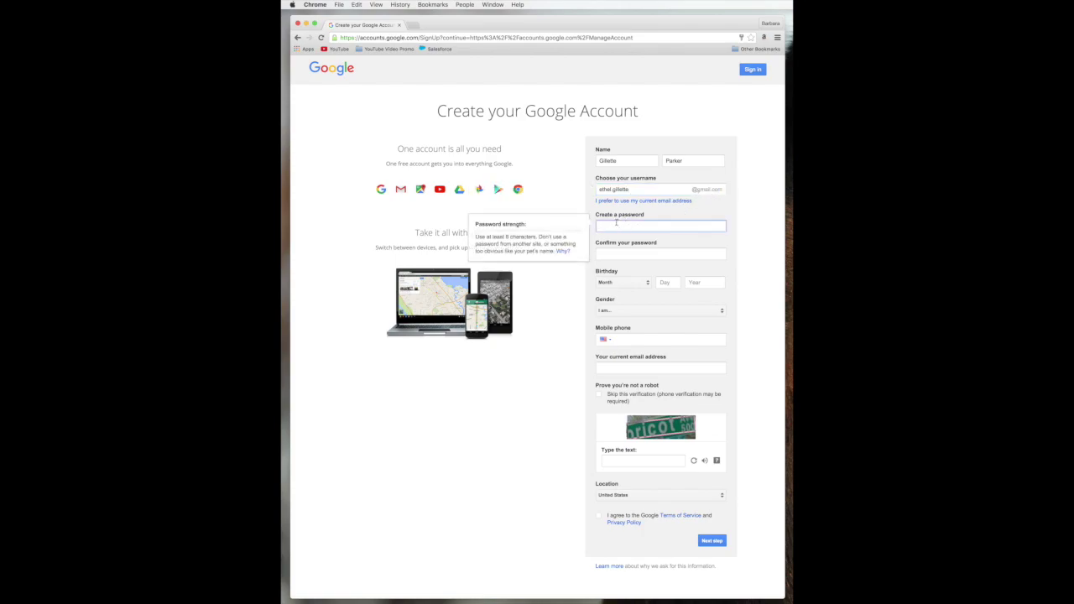
text(••)
click(661, 253)
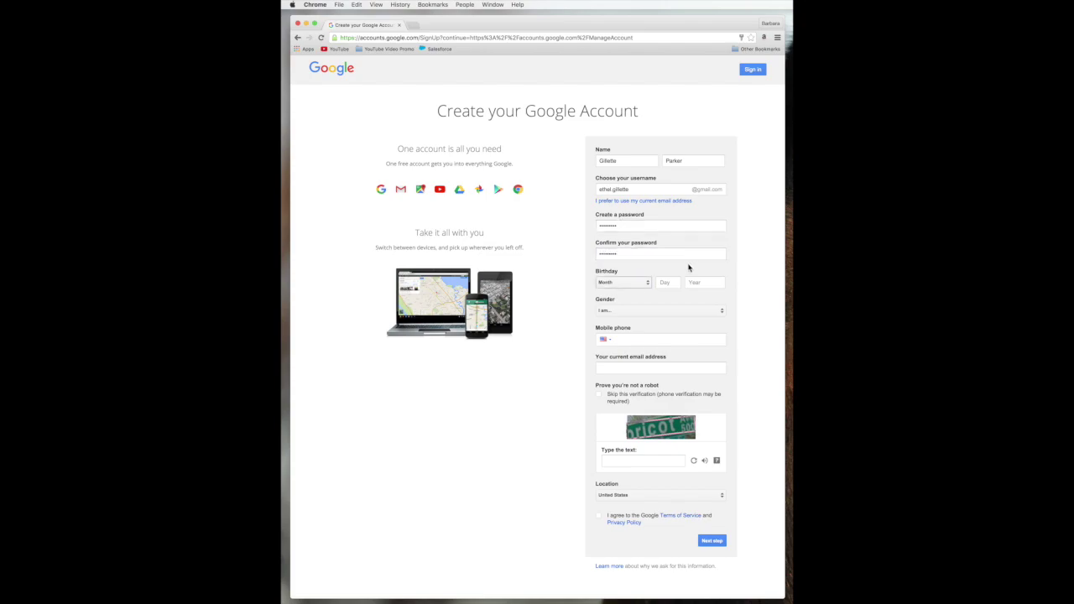
- Set the birthday to August 20, 1932
click(634, 284)
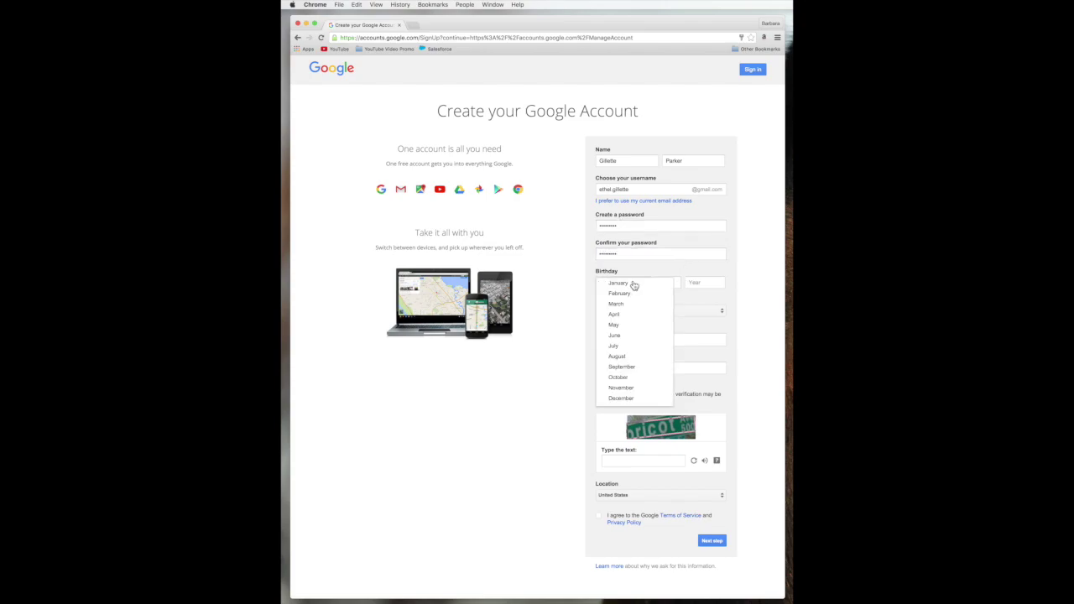
click(618, 356)
click(669, 285)
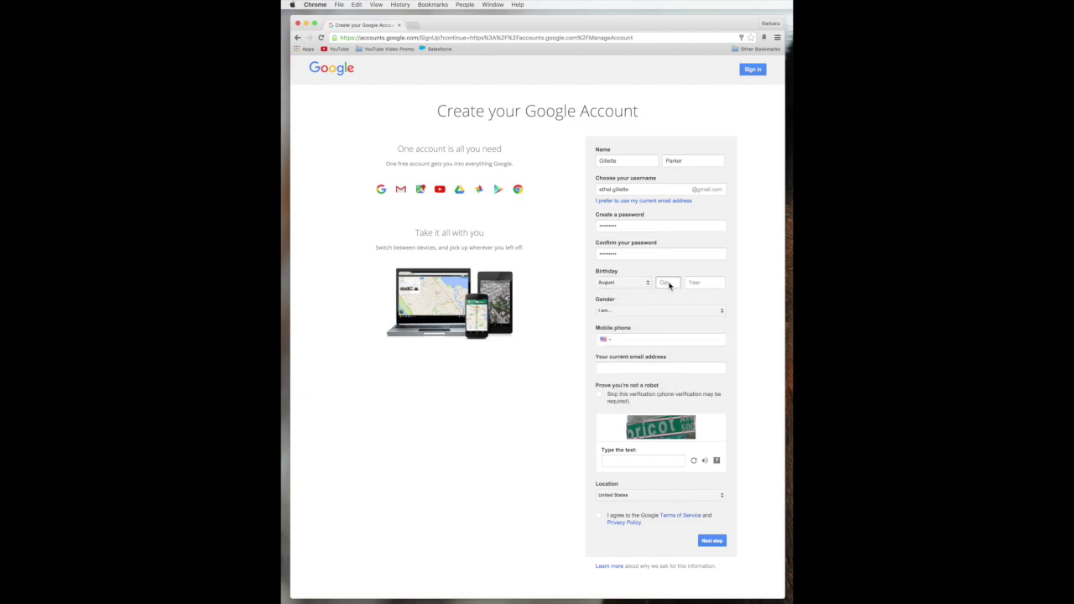
text(20)
click(706, 282)
text(1932)
- Choose Other as the gender
key(Tab)
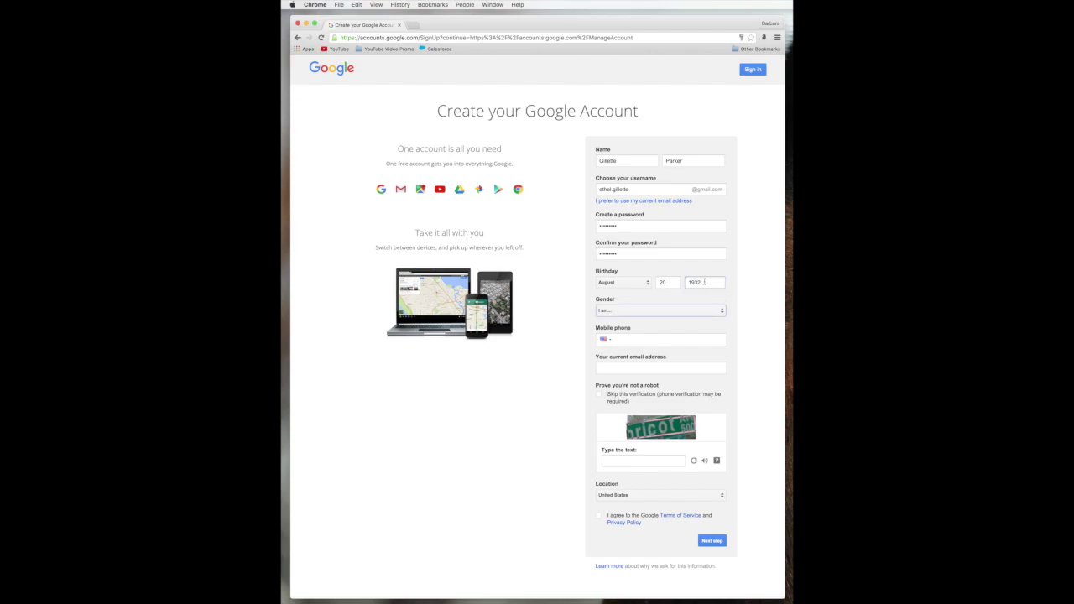
click(675, 311)
click(617, 311)
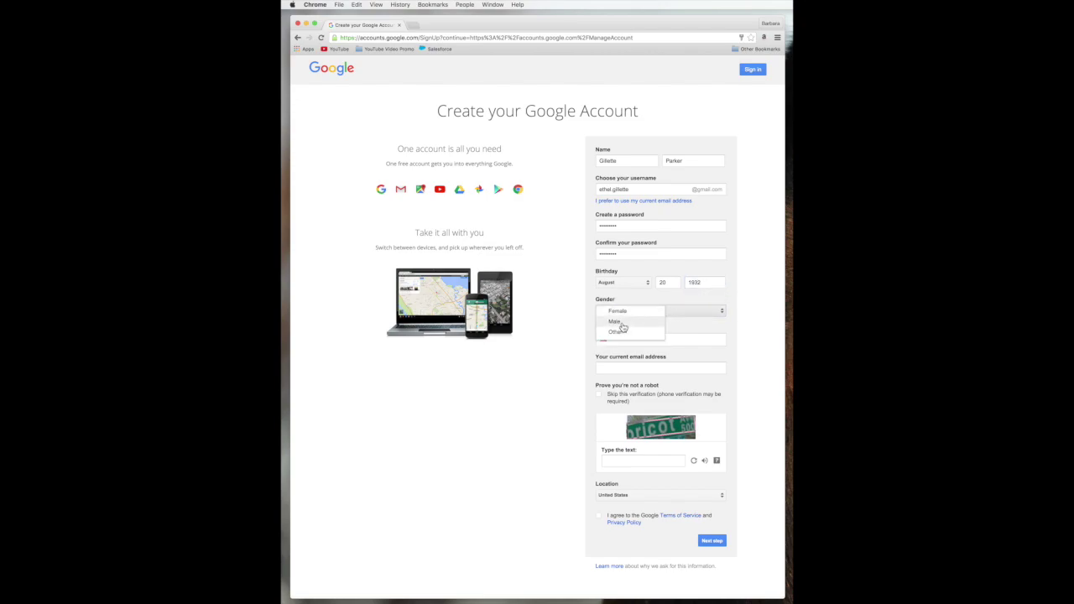
click(625, 312)
click(615, 332)
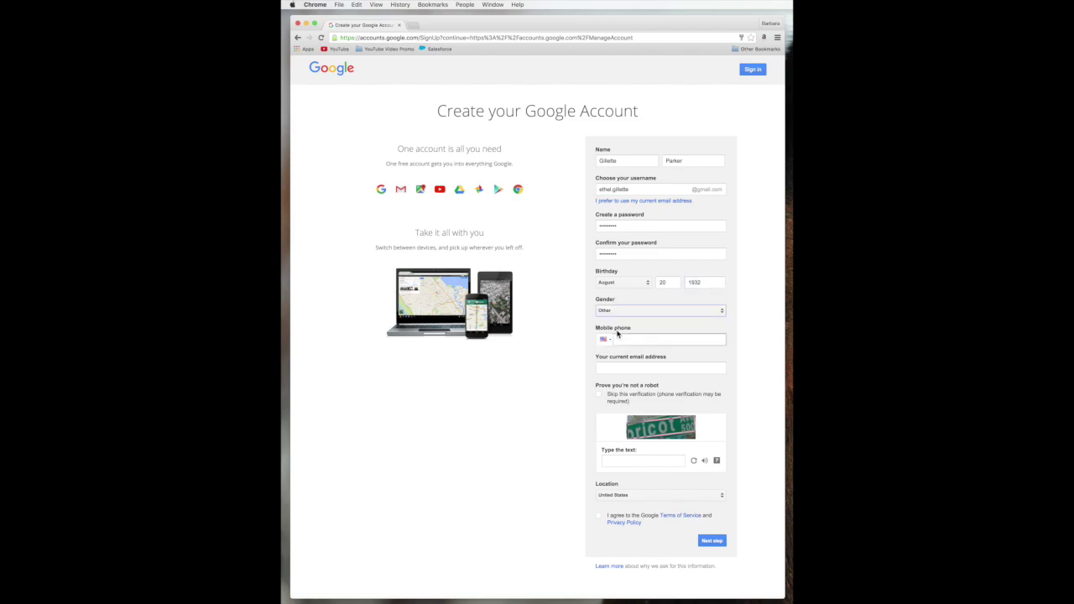
click(634, 338)
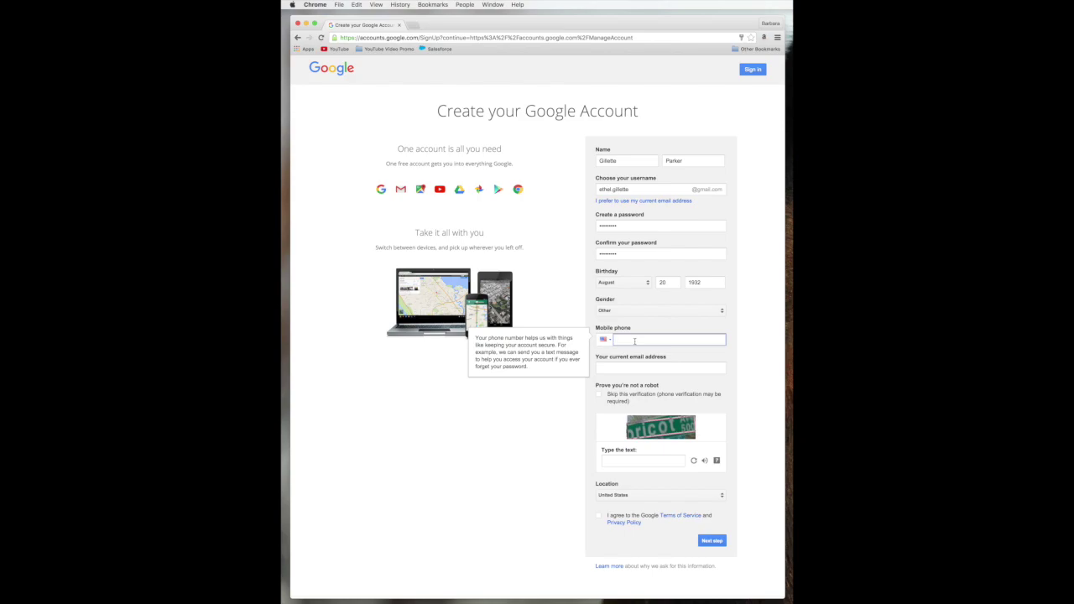
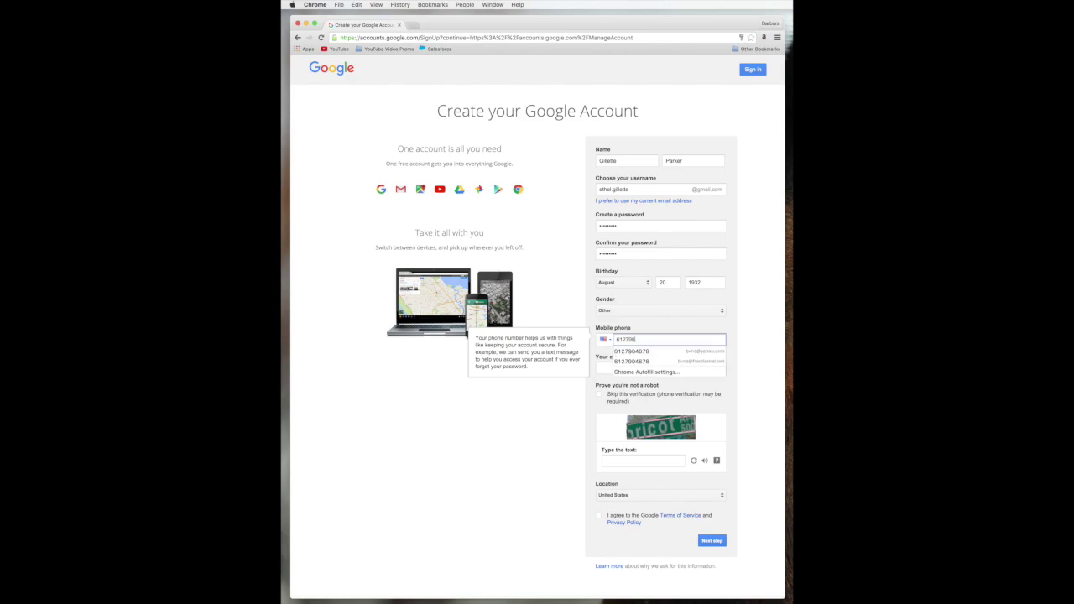
- Fill in the mobile phone number from the saved suggestion and a current syncsisters.com e-mail address
click(660, 367)
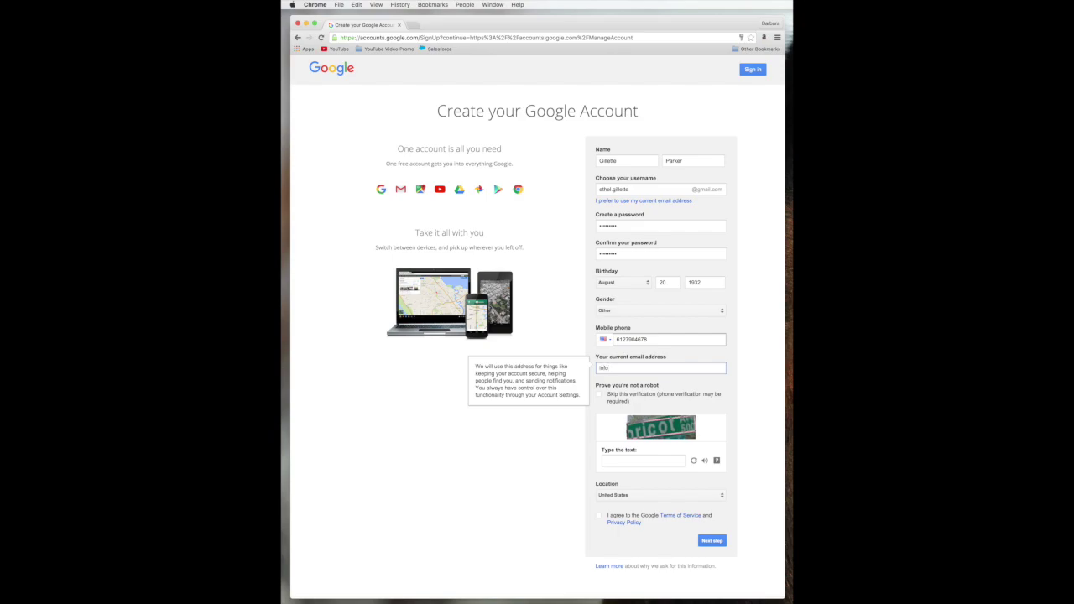
text(@syncsisters.com)
key(Tab)
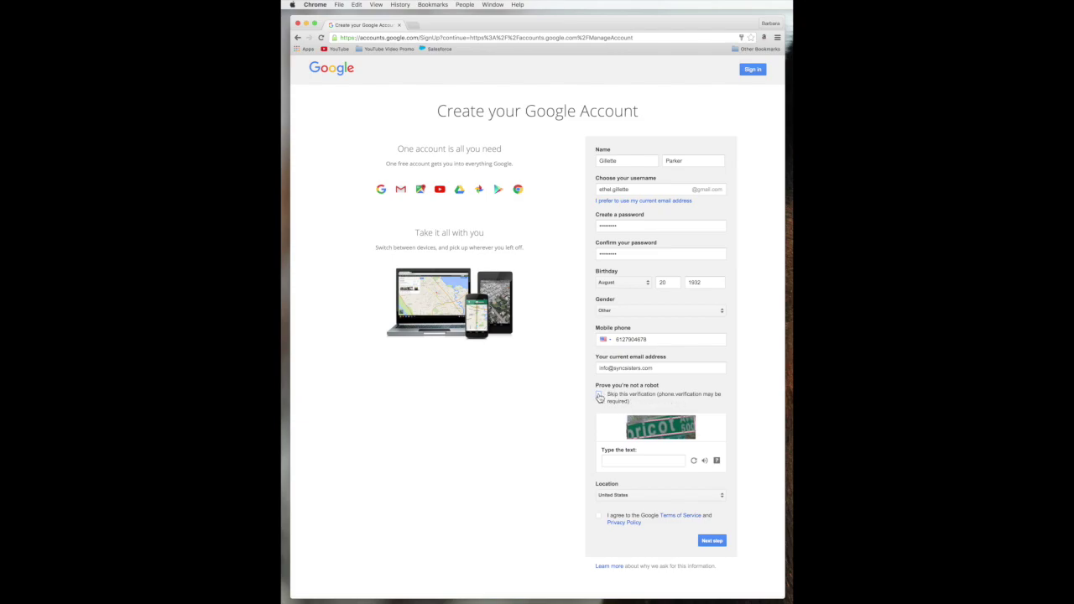
- Type the captcha text, tick I agree to the Terms of Service, and submit with Next step
click(617, 459)
text(pricolAve500)
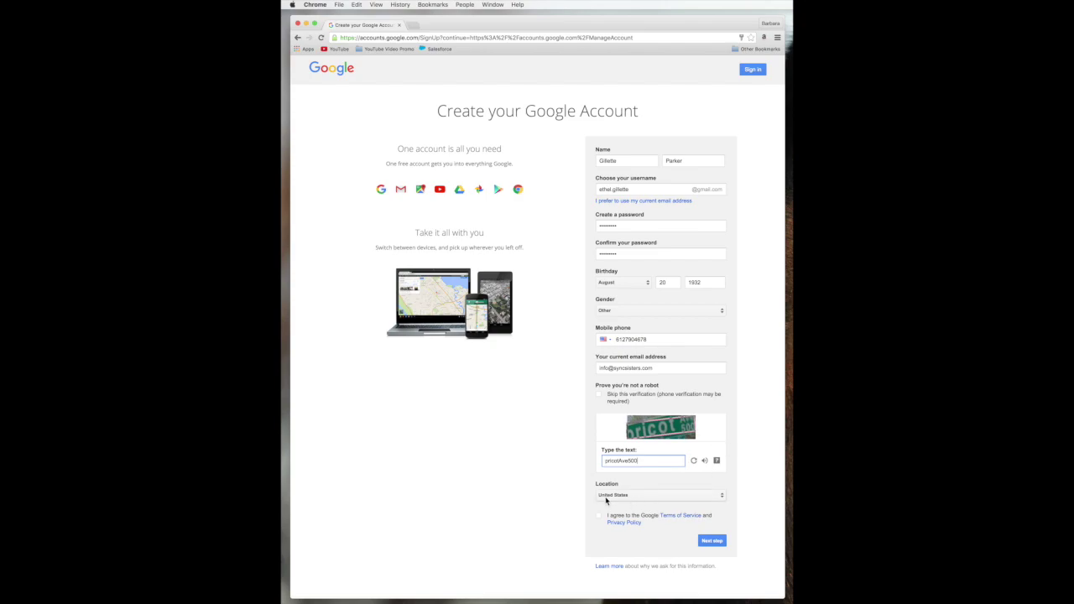
click(598, 516)
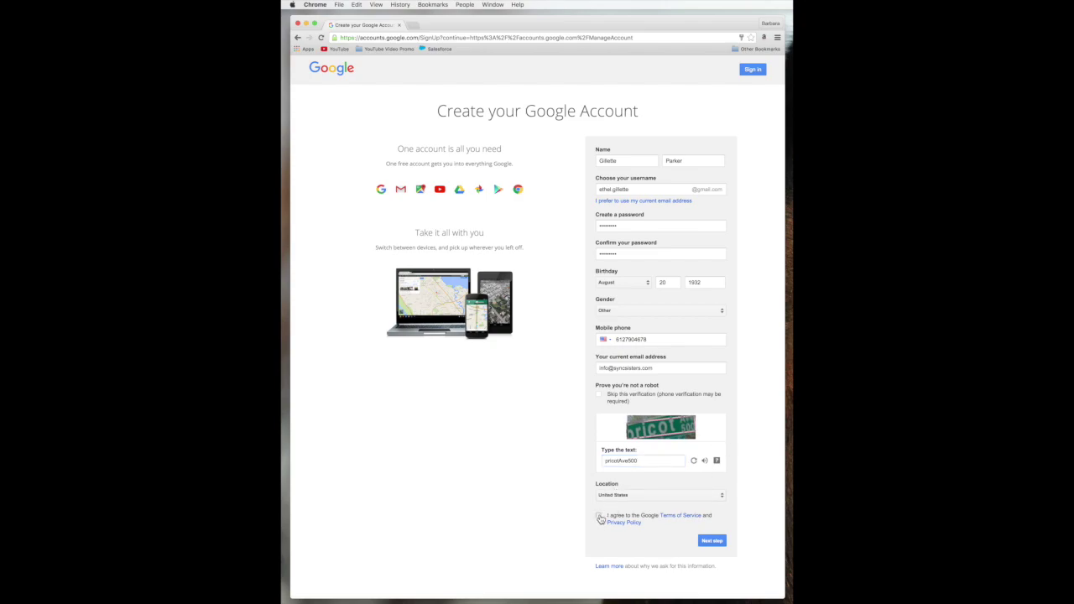
click(710, 541)
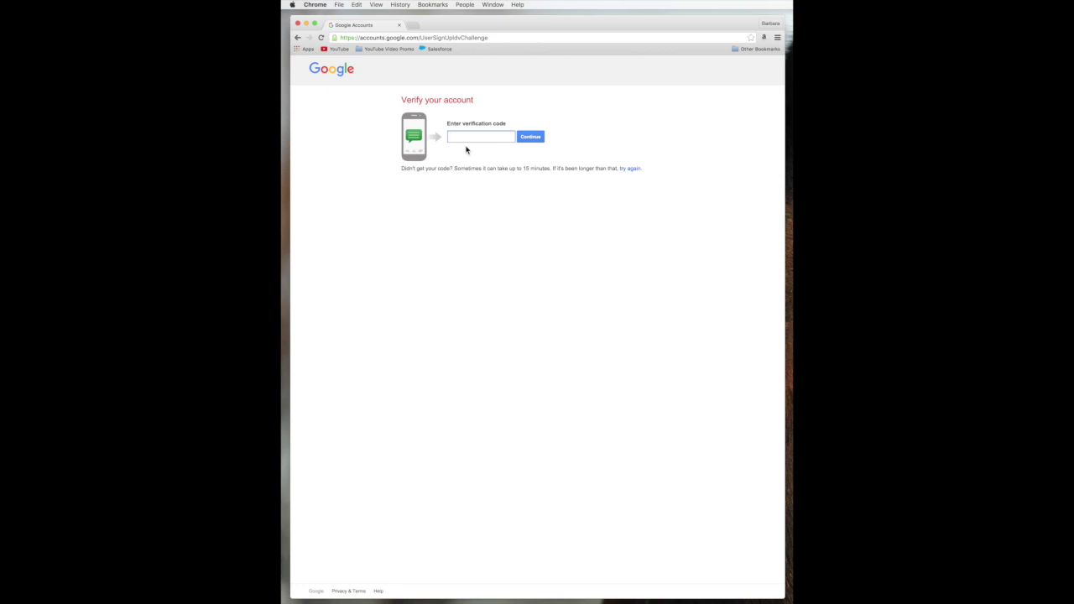
click(466, 149)
- Enter the verification code received by text message and submit it
click(531, 138)
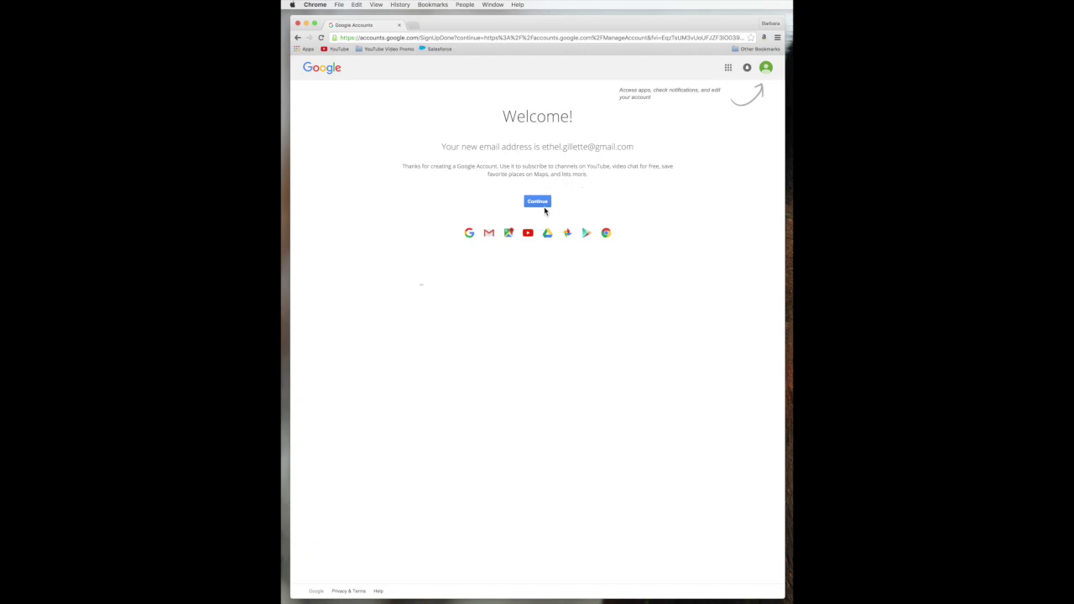
- Check the new account in the avatar popup, close it, and continue from the Welcome page
click(766, 69)
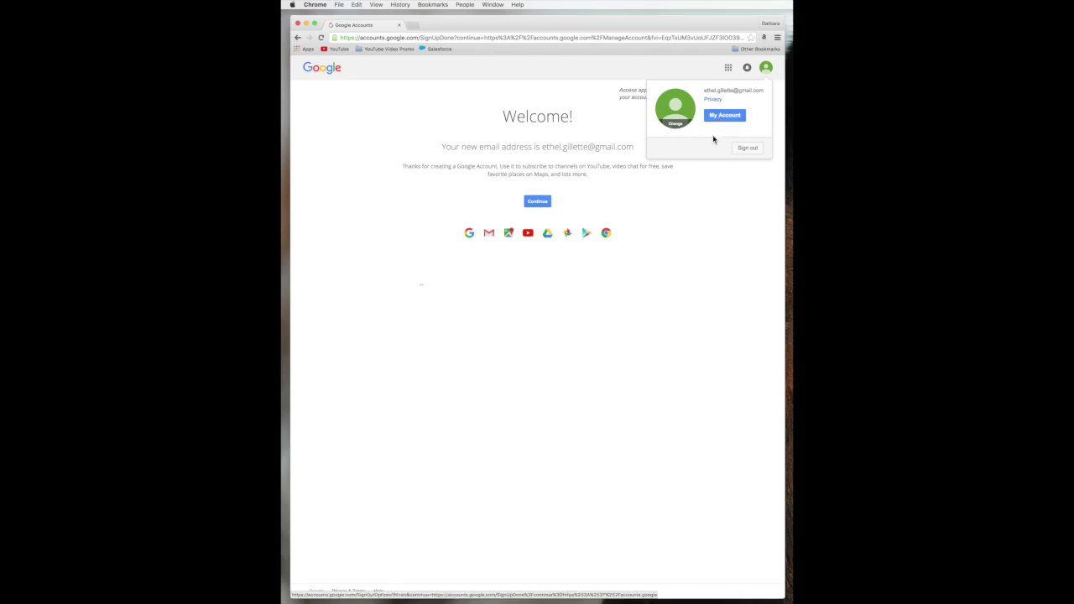
click(583, 198)
click(538, 204)
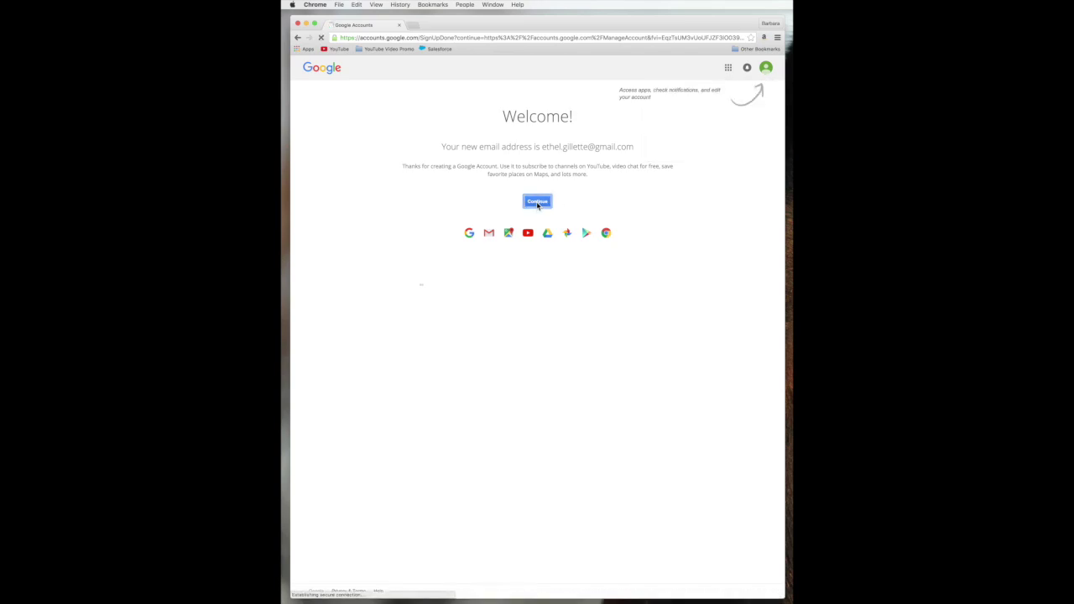